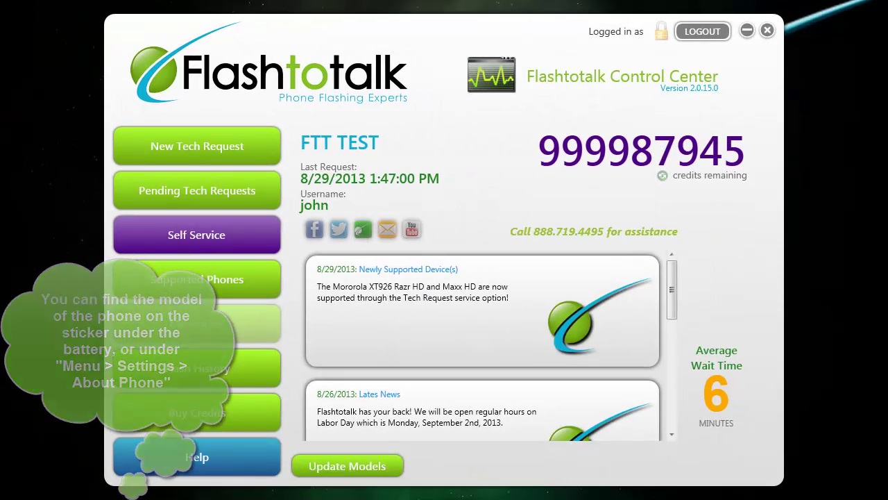
- View the list of supported phones and expand the HTC manufacturer entry
click(153, 296)
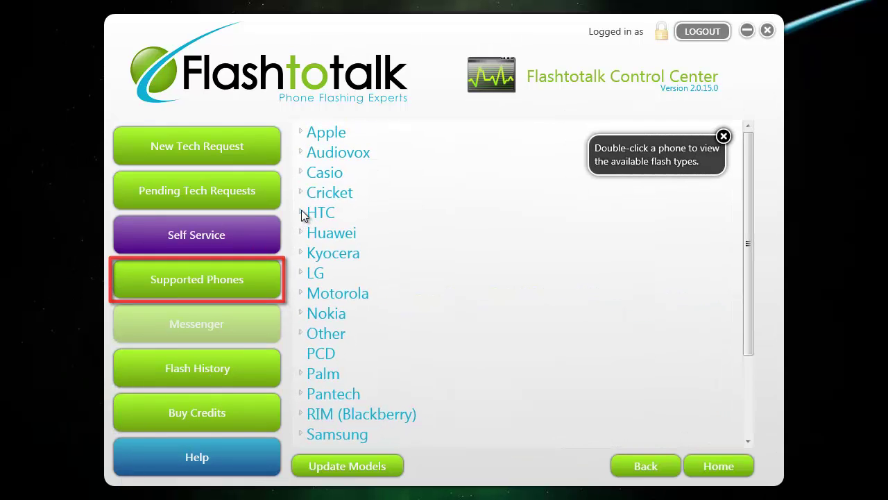
click(309, 213)
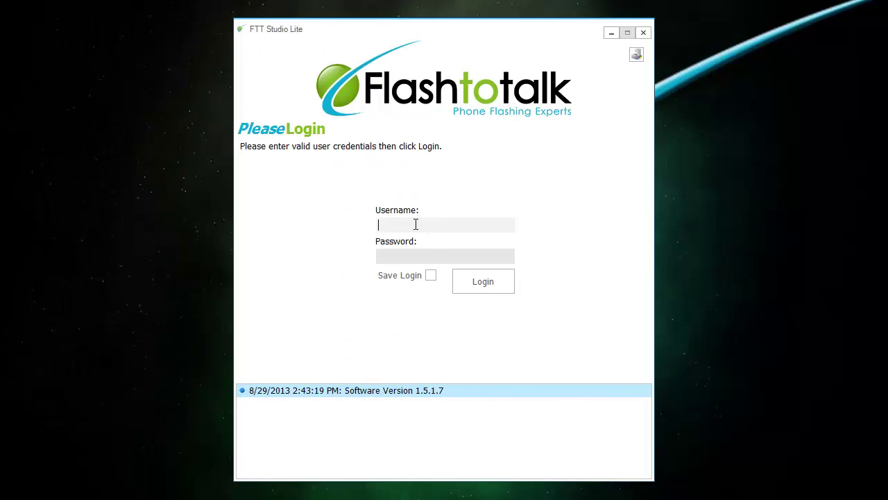
- Switch to FTT Studio Lite and log in with the account username and password
text(john)
key(Tab)
text(*******)
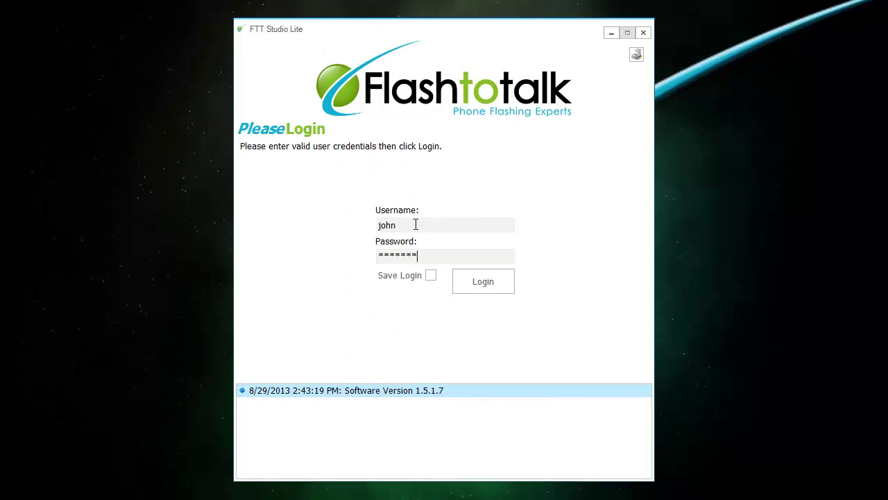
key(Return)
click(507, 280)
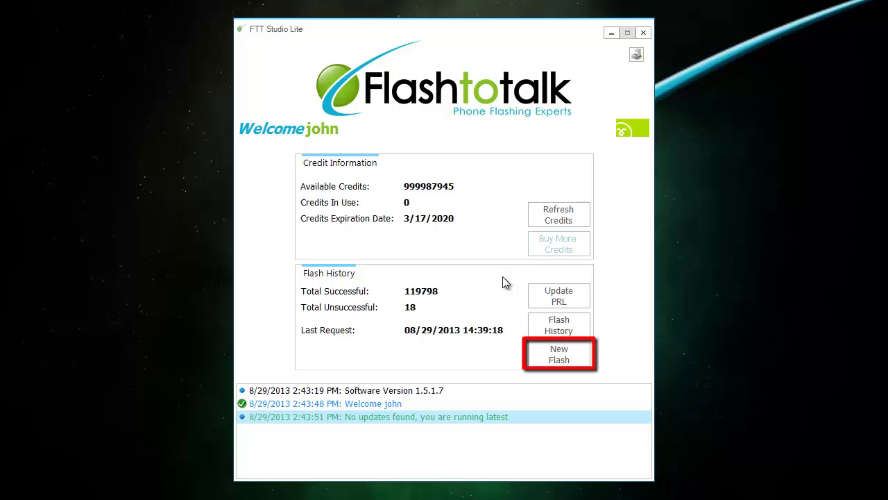
- Start a new flash for the device with Sprint as original provider, HTC as manufacturer and PC36100 (EVO) as model
click(545, 351)
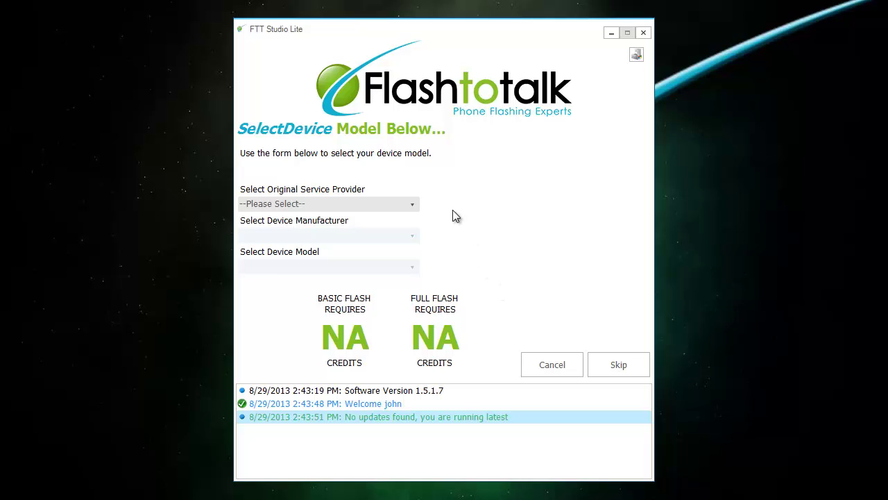
click(413, 207)
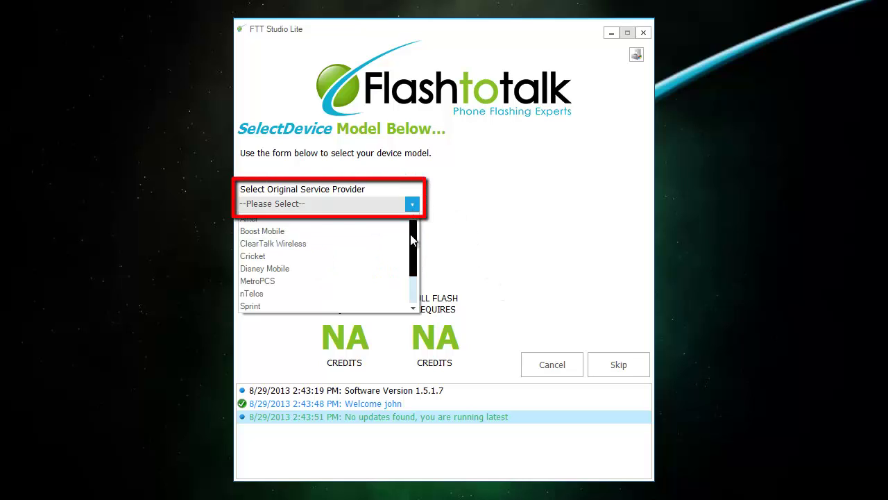
scroll(371, 260, down, 2)
click(367, 258)
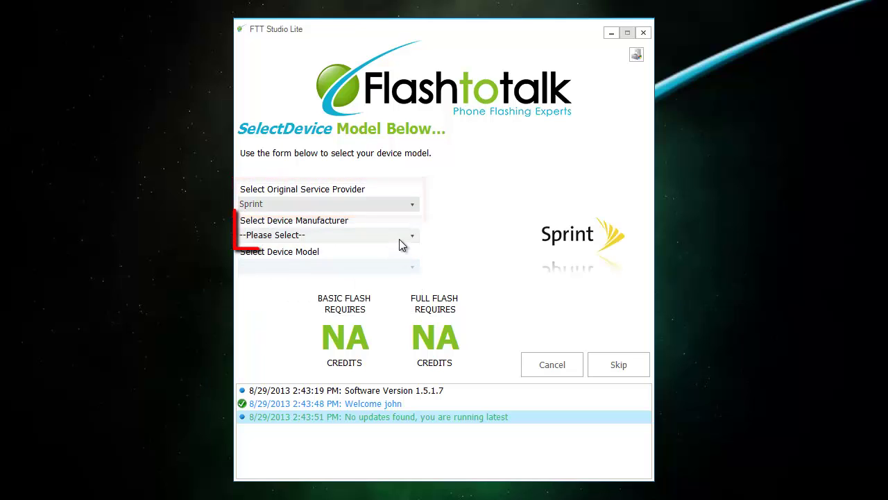
click(399, 237)
click(356, 264)
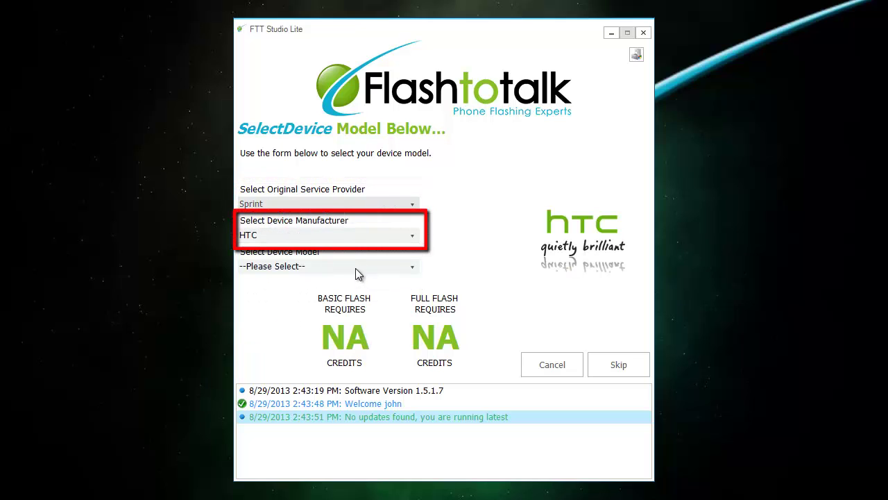
click(356, 269)
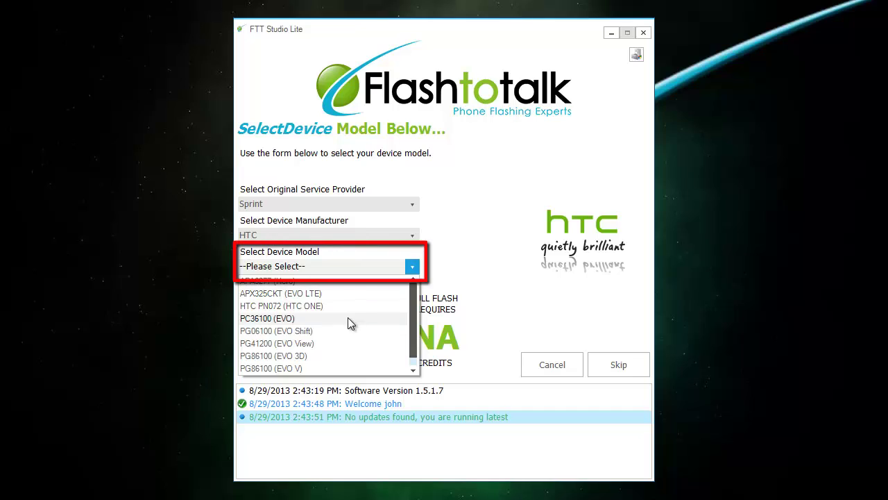
click(348, 318)
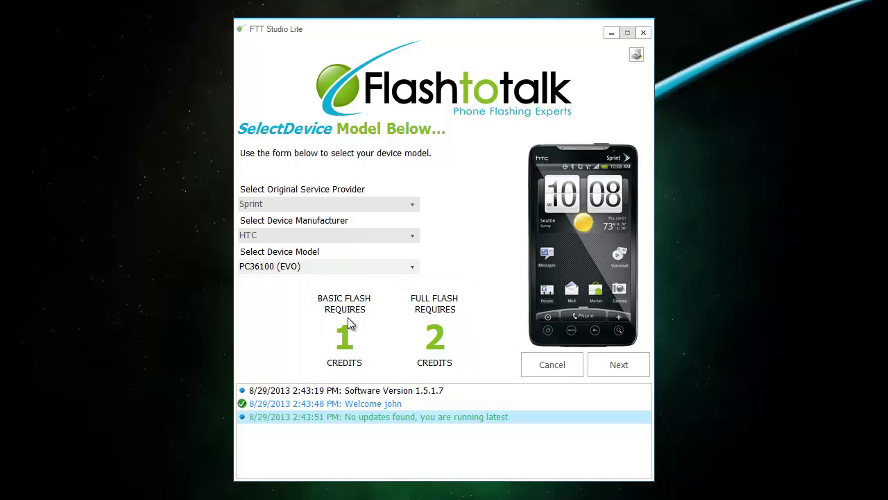
click(609, 366)
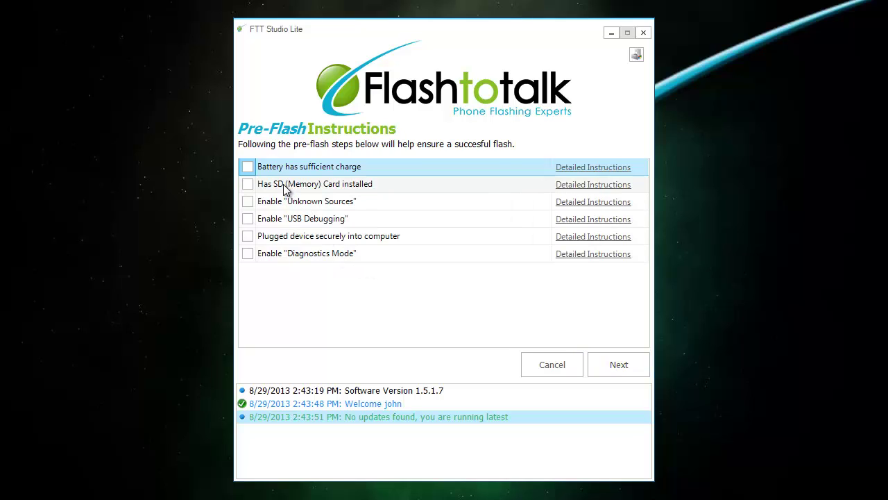
- Mark the battery charge and SD card pre-flash items as done, and read the detailed instructions for enabling "Unknown Sources"
click(249, 169)
click(248, 185)
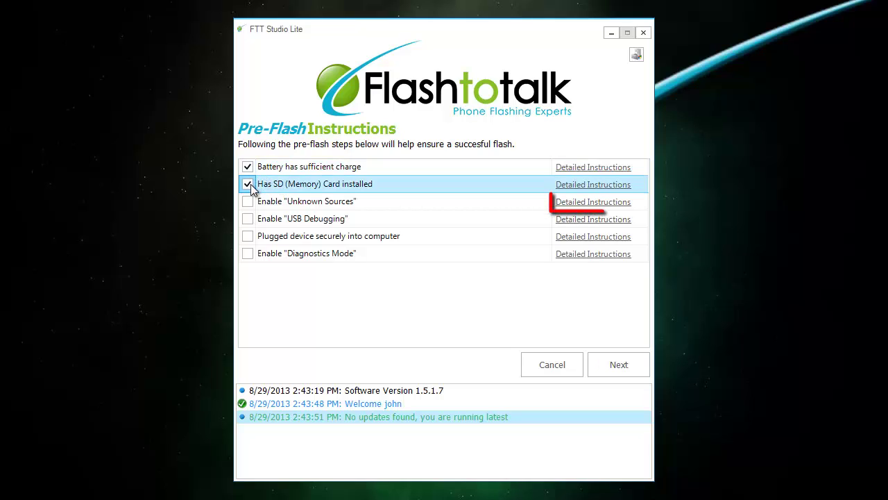
click(559, 202)
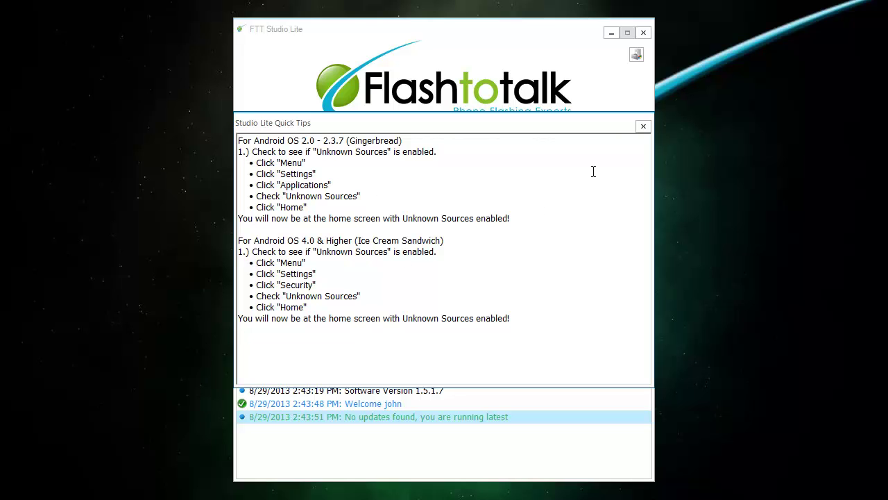
click(639, 129)
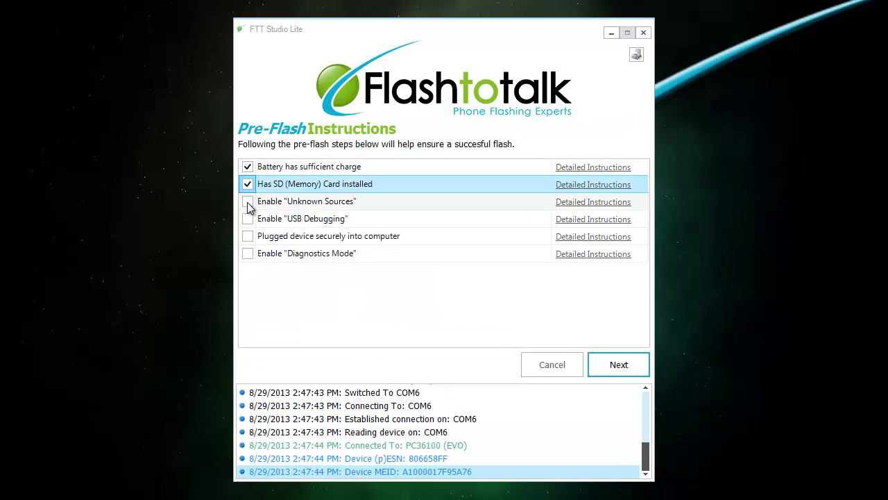
- Mark the Unknown Sources, USB Debugging, plugged-in device and Diagnostics Mode items as done, and run automatic device detection
click(248, 201)
click(248, 218)
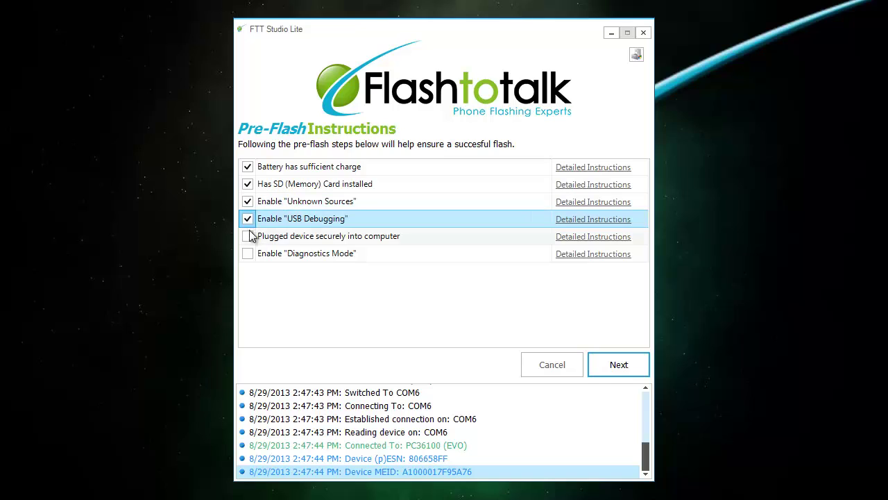
click(248, 235)
click(248, 254)
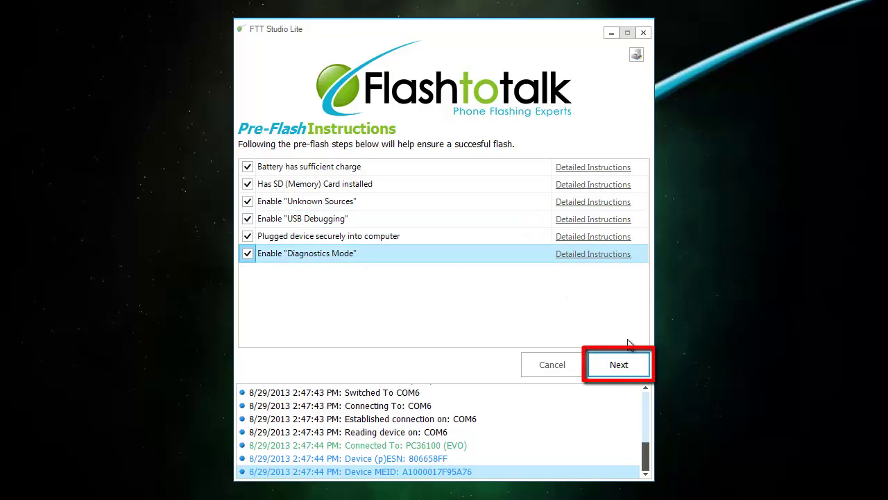
click(637, 363)
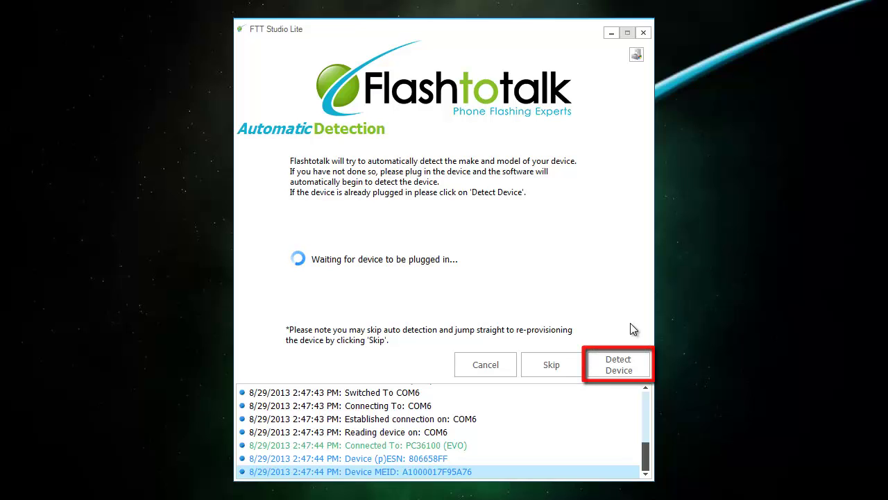
click(638, 361)
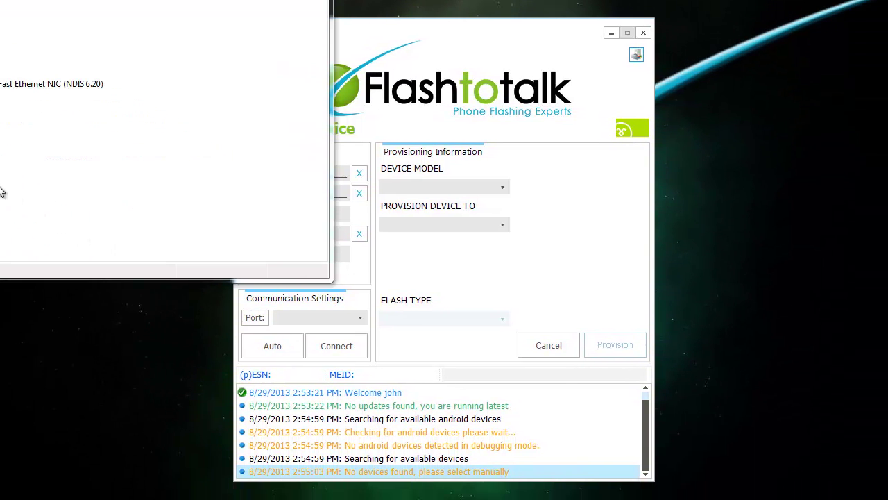
- Run the Driver(s) Check tool from the Provision Device page and connect to the phone with automatic port detection
click(545, 194)
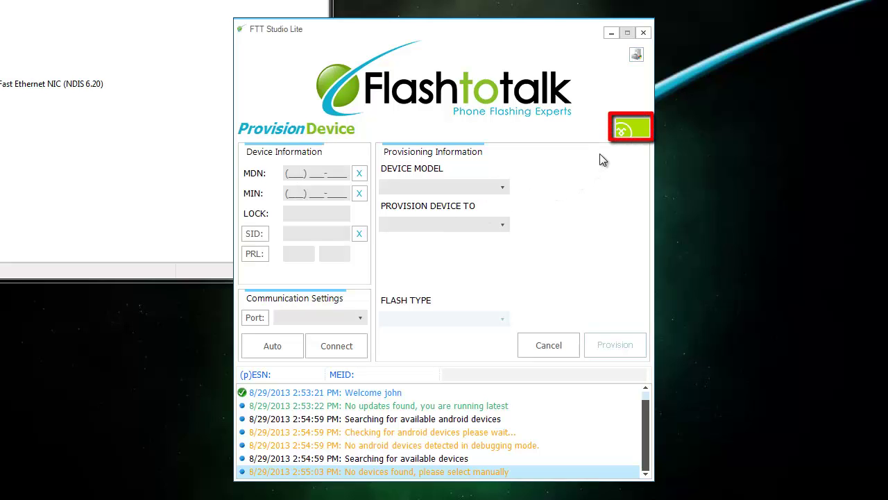
click(638, 129)
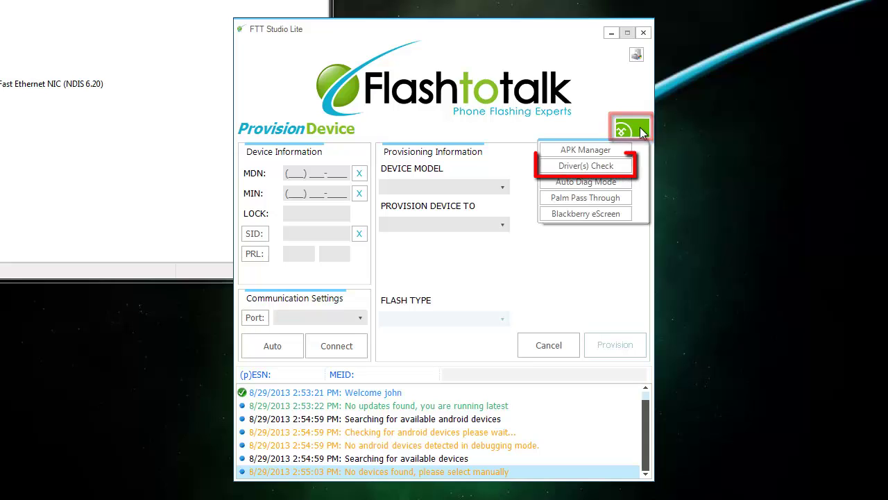
click(617, 166)
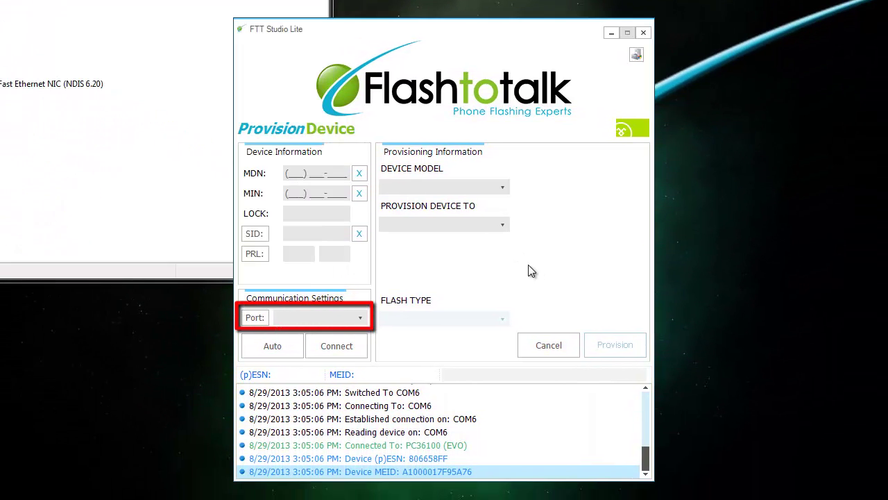
click(277, 345)
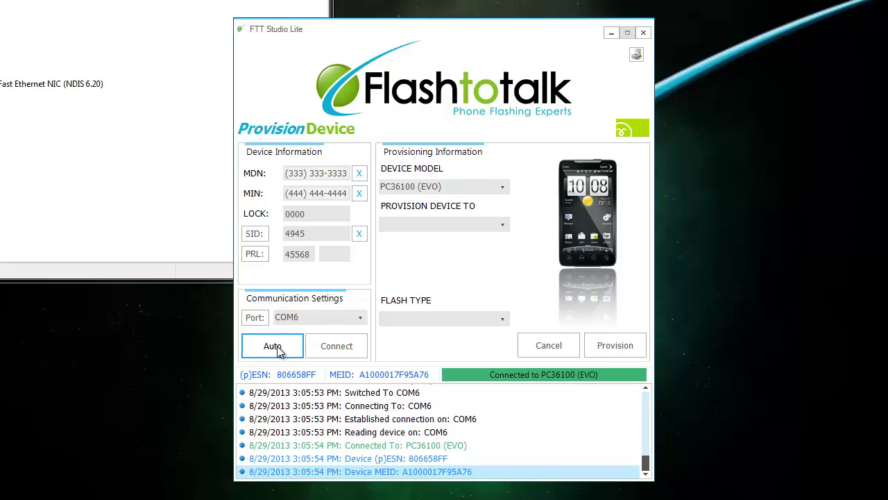
- Clear the device's MDN and MIN and enter the new phone numbers for both
click(359, 173)
click(360, 193)
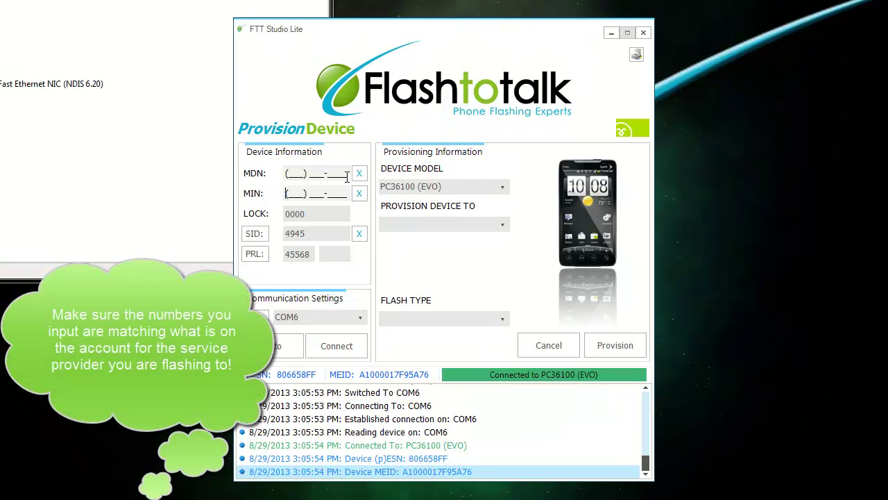
click(346, 177)
text(1111111111)
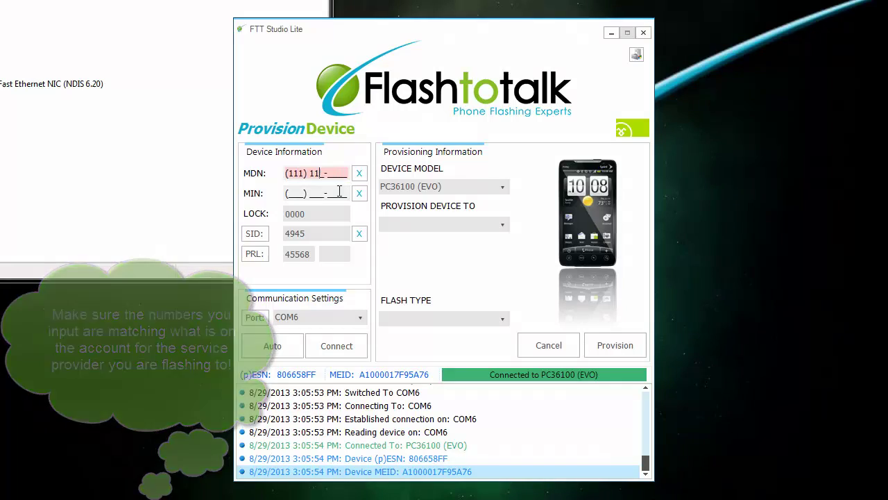
key(Tab)
text(2222222222)
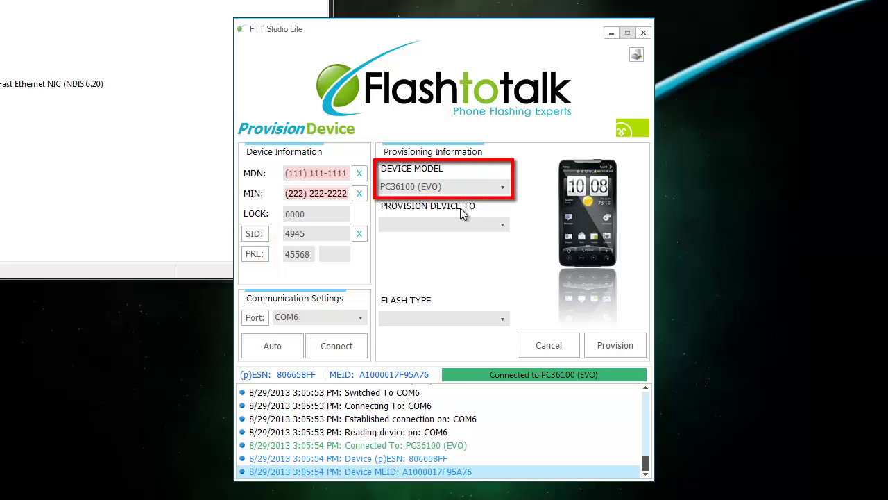
- Provision the device to Cricket using the Full Flash type
click(414, 224)
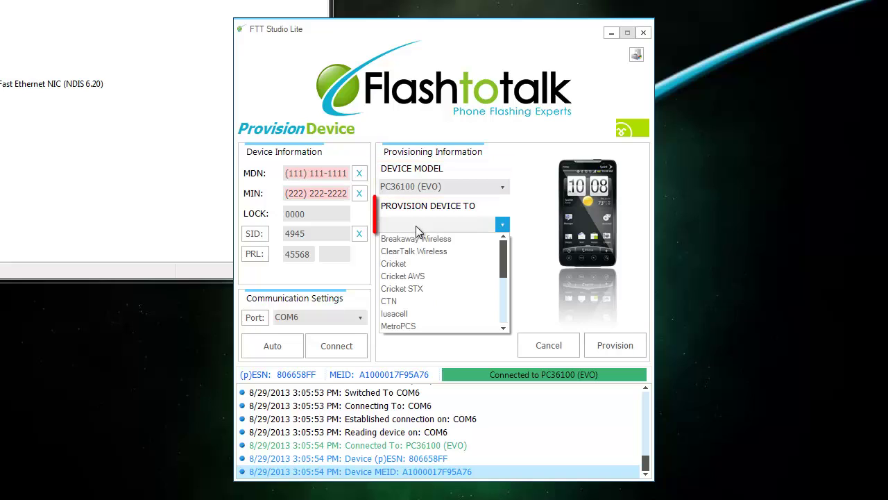
click(429, 265)
click(471, 287)
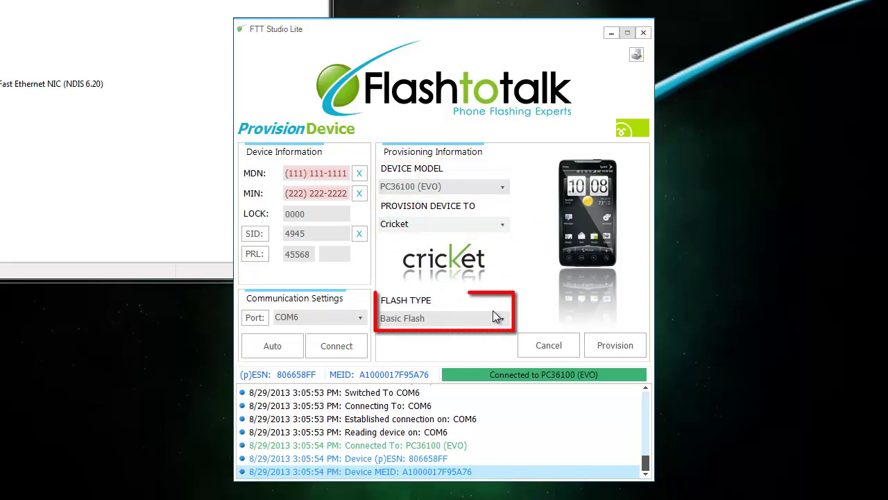
click(496, 315)
click(484, 340)
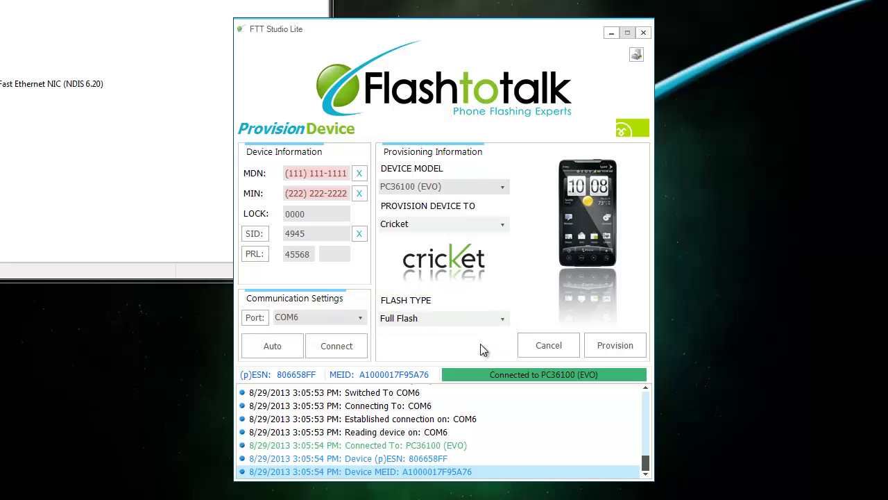
click(632, 345)
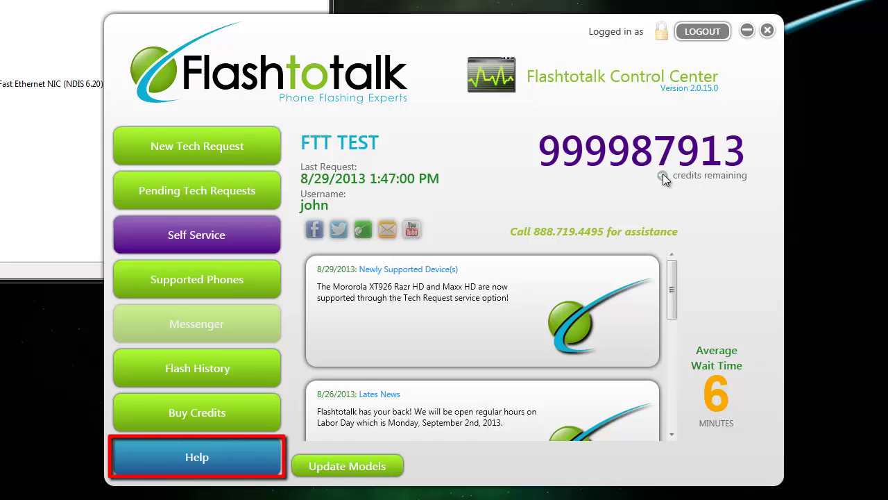
- Open the Help section of the Flashtotalk Control Center
click(250, 455)
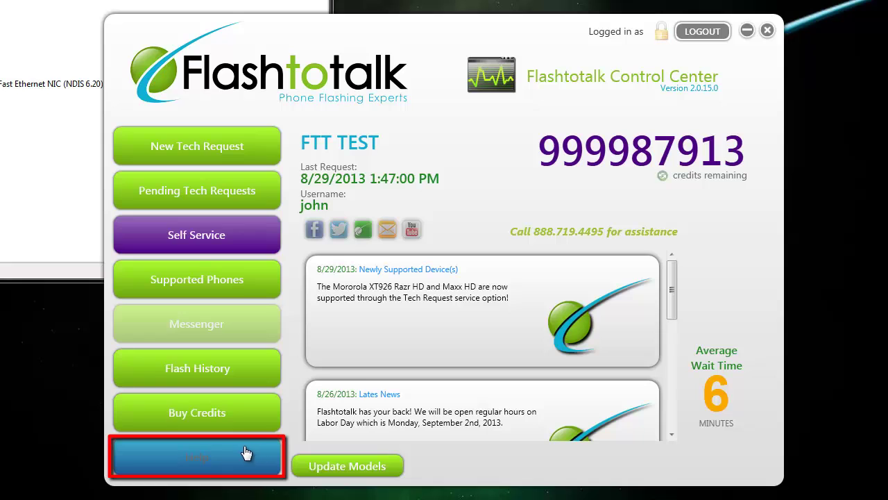